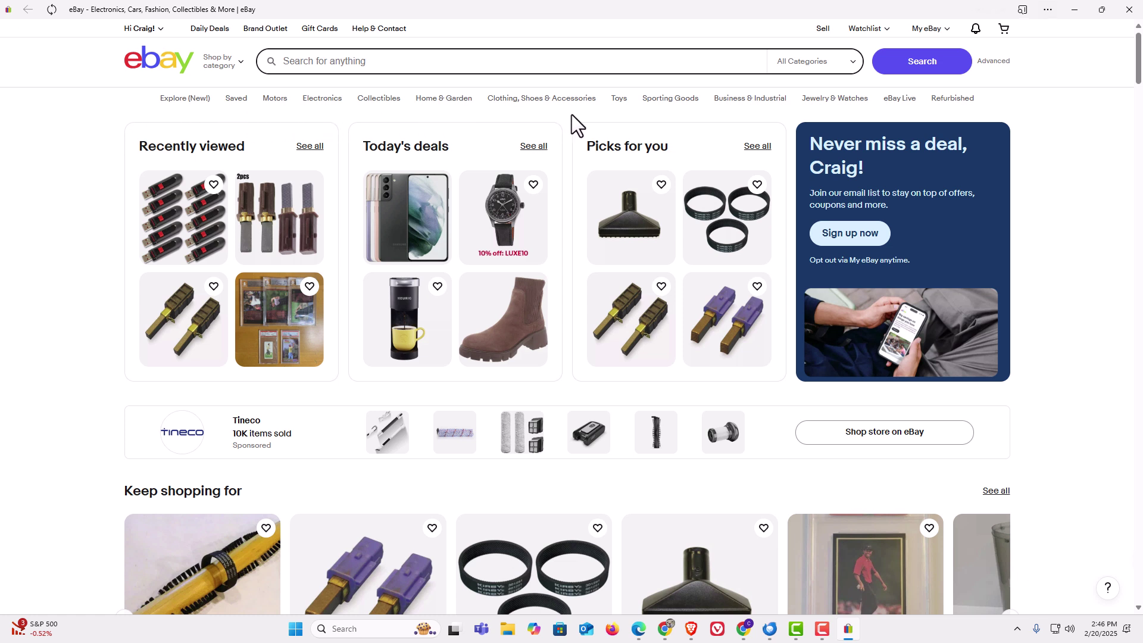
Step: Close the eBay app window and delete its desktop shortcut
click(1129, 12)
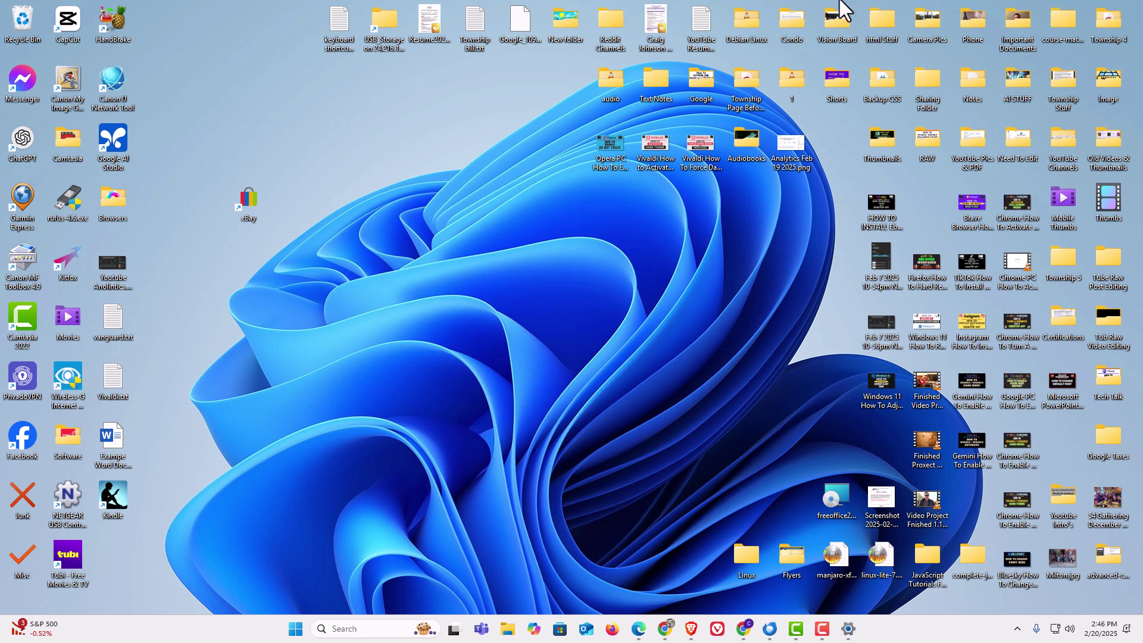
right_click(254, 201)
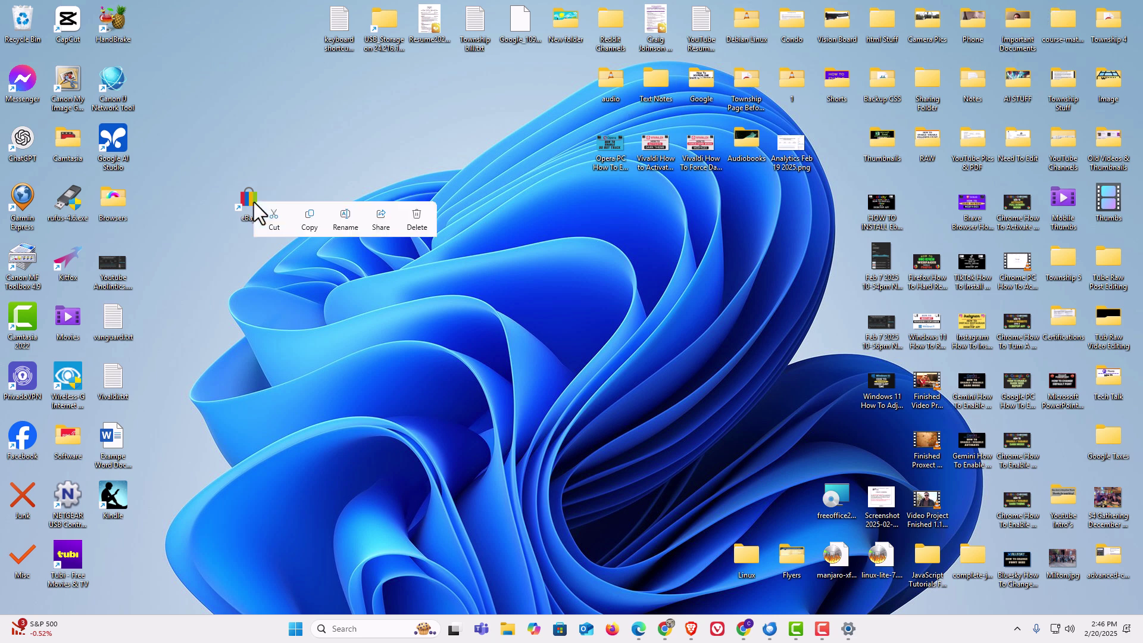
click(412, 220)
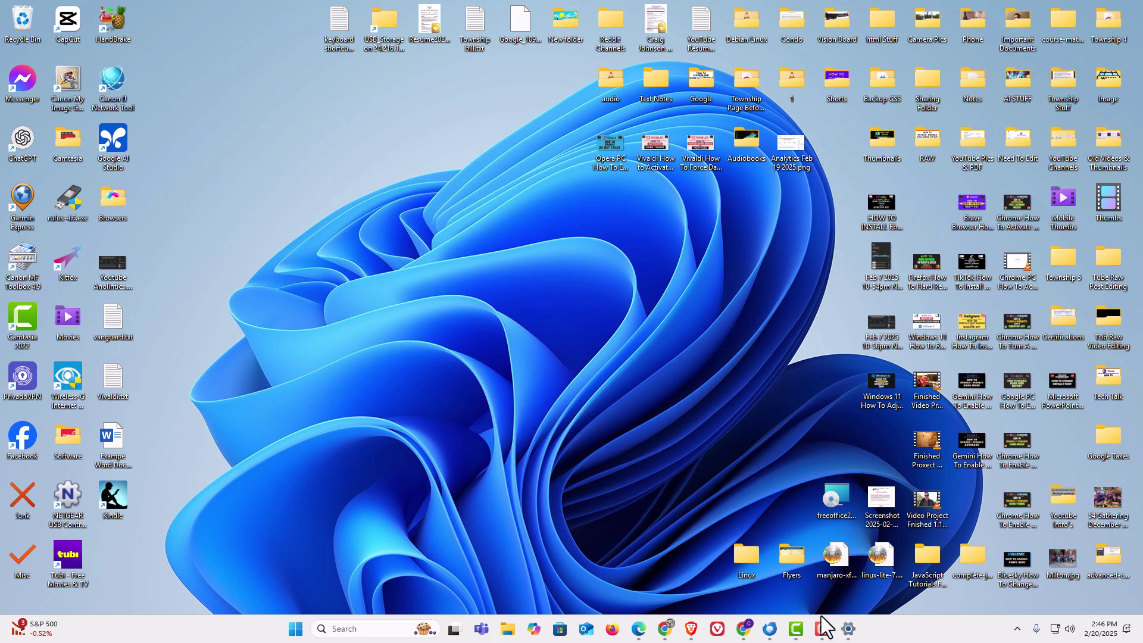
Step: Uninstall the eBay app from the installed apps list in Windows Settings, and close Settings
click(848, 629)
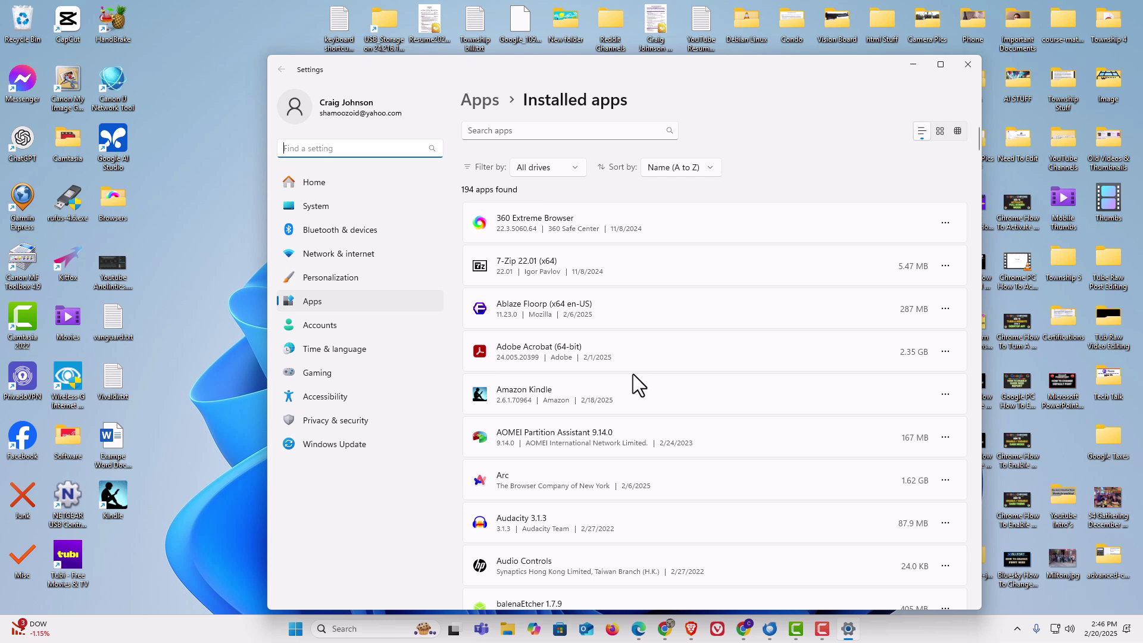
scroll(633, 374, down, 15)
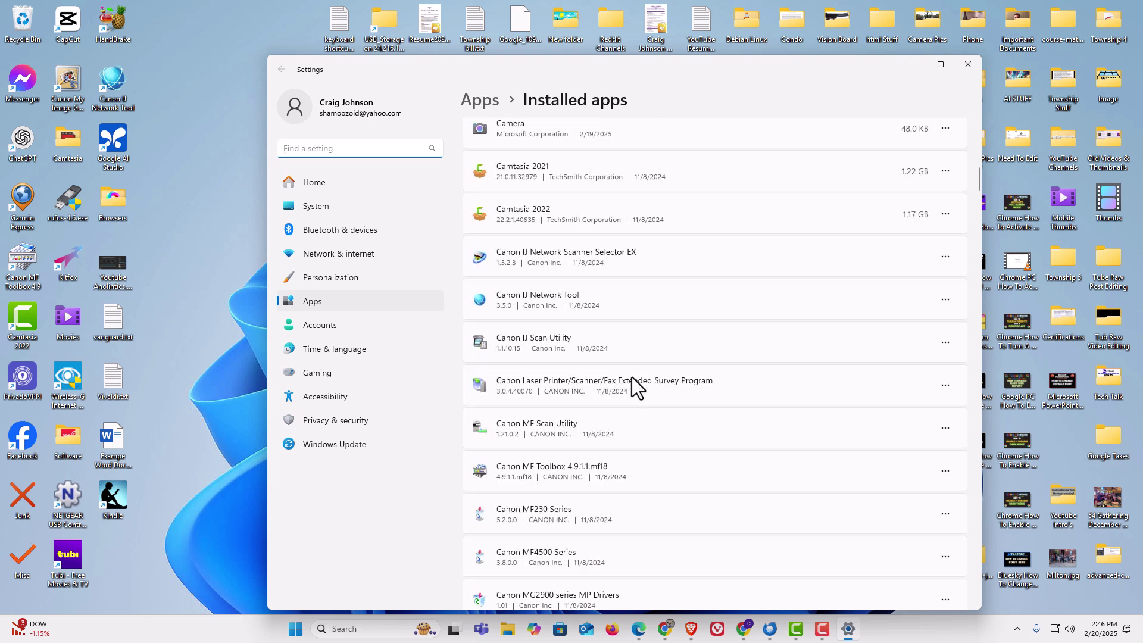
scroll(631, 377, down, 7)
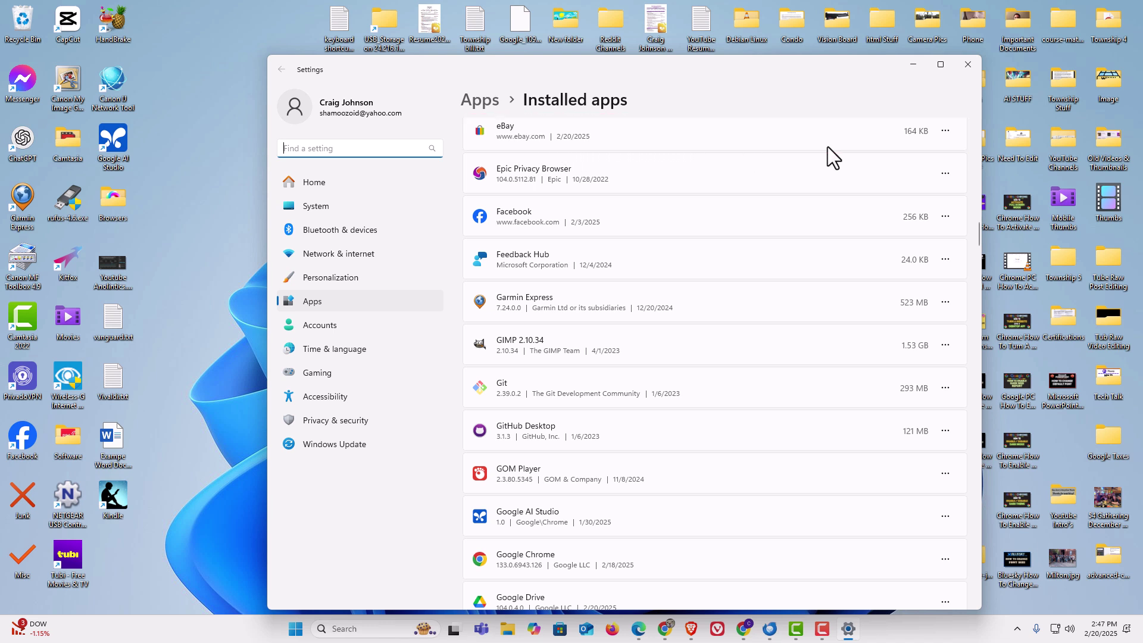
click(945, 131)
click(830, 195)
click(926, 193)
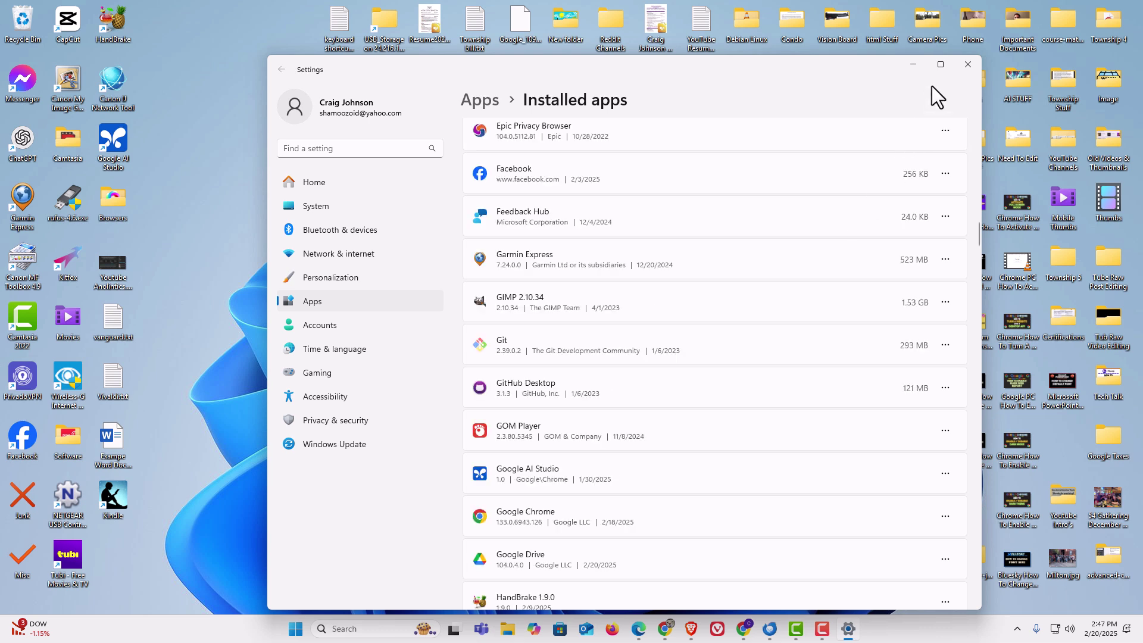
click(966, 65)
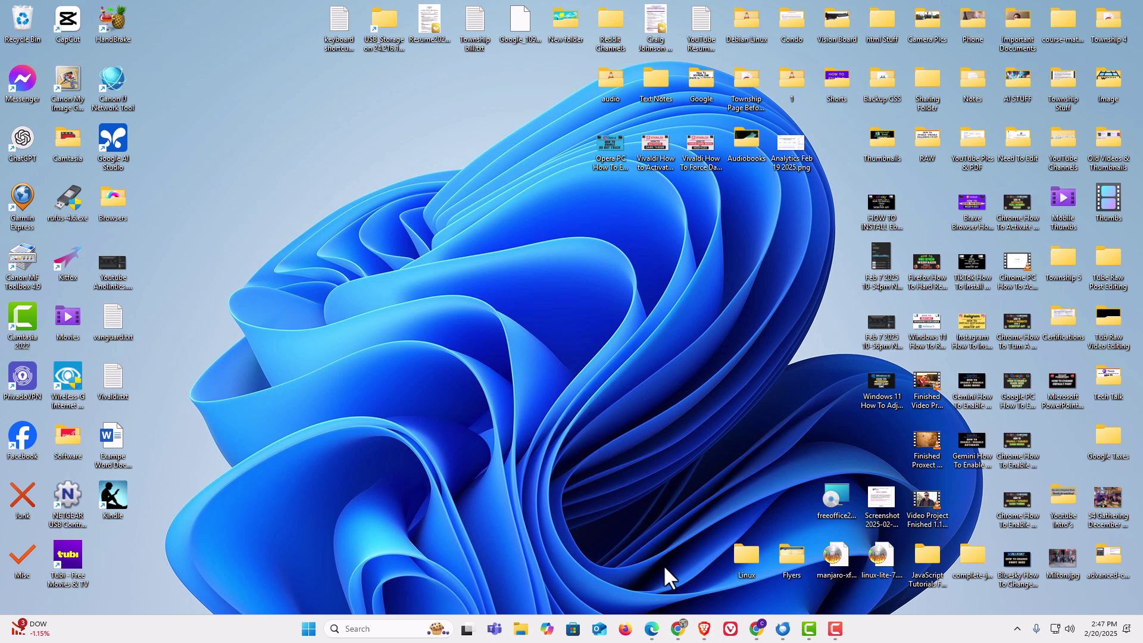
Step: Switch to the eBay page in Google Chrome and start installing the page as an app
mouse_move(685, 630)
click(725, 549)
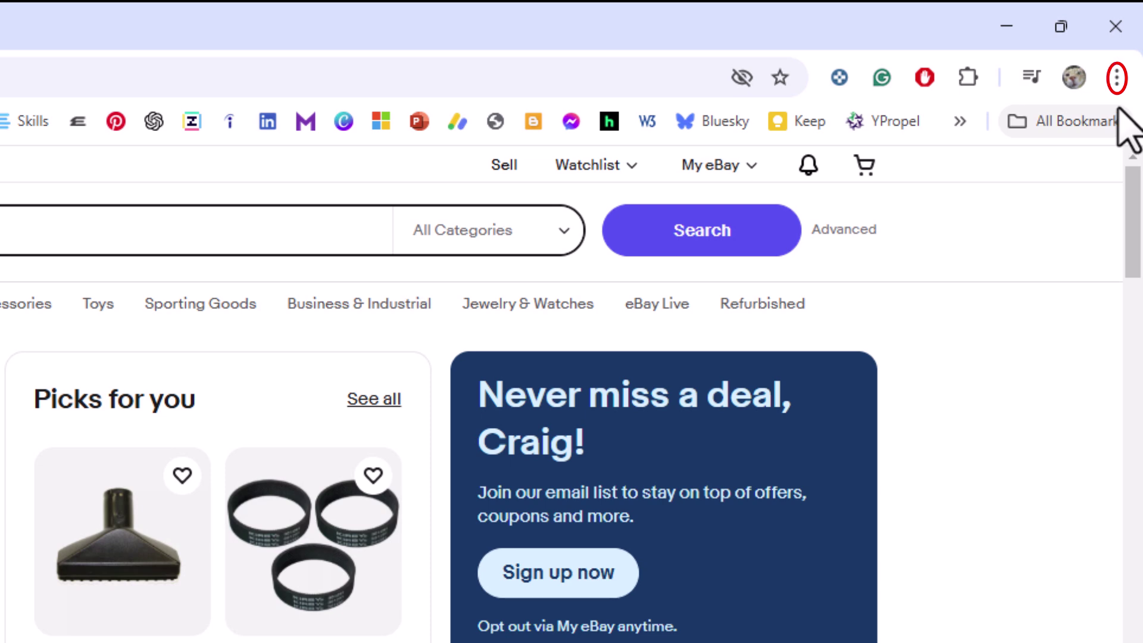
click(1118, 81)
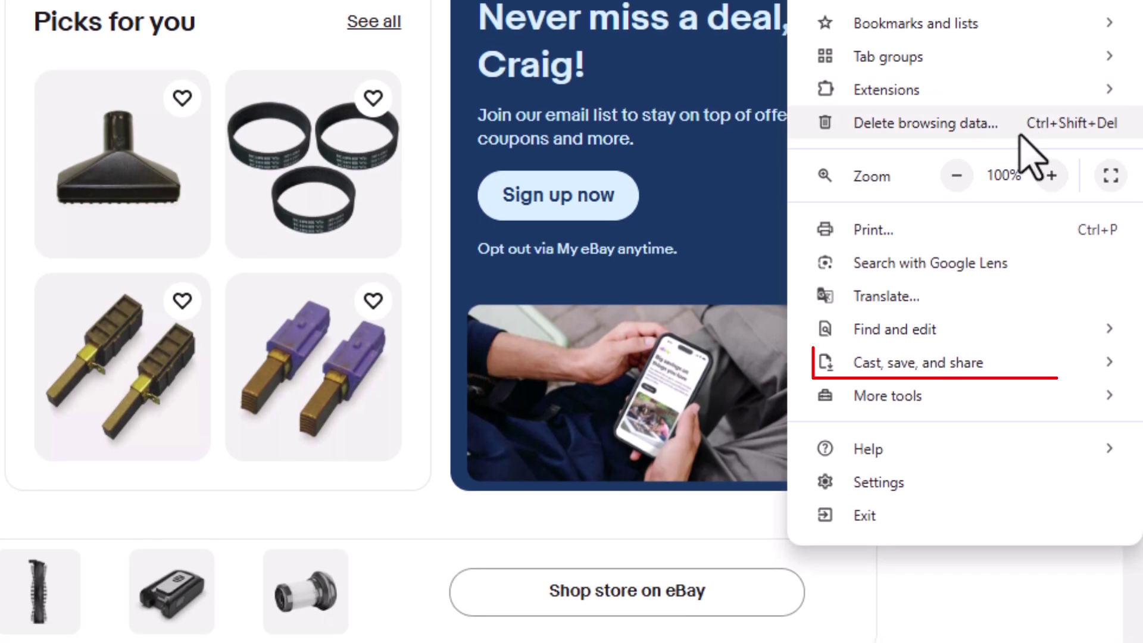
click(997, 364)
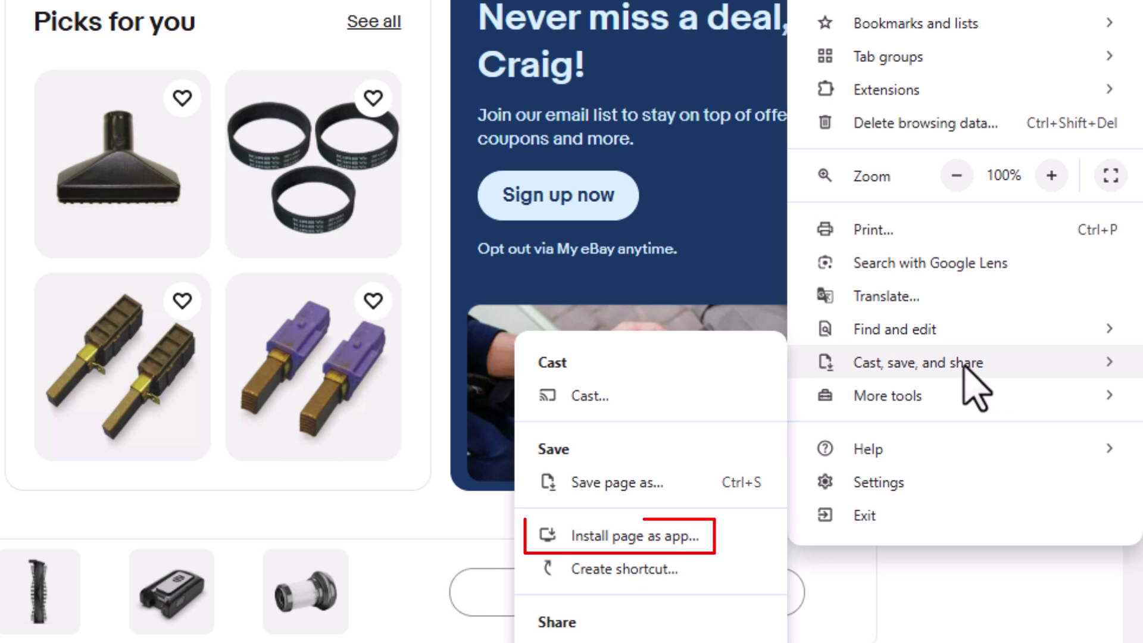
click(728, 540)
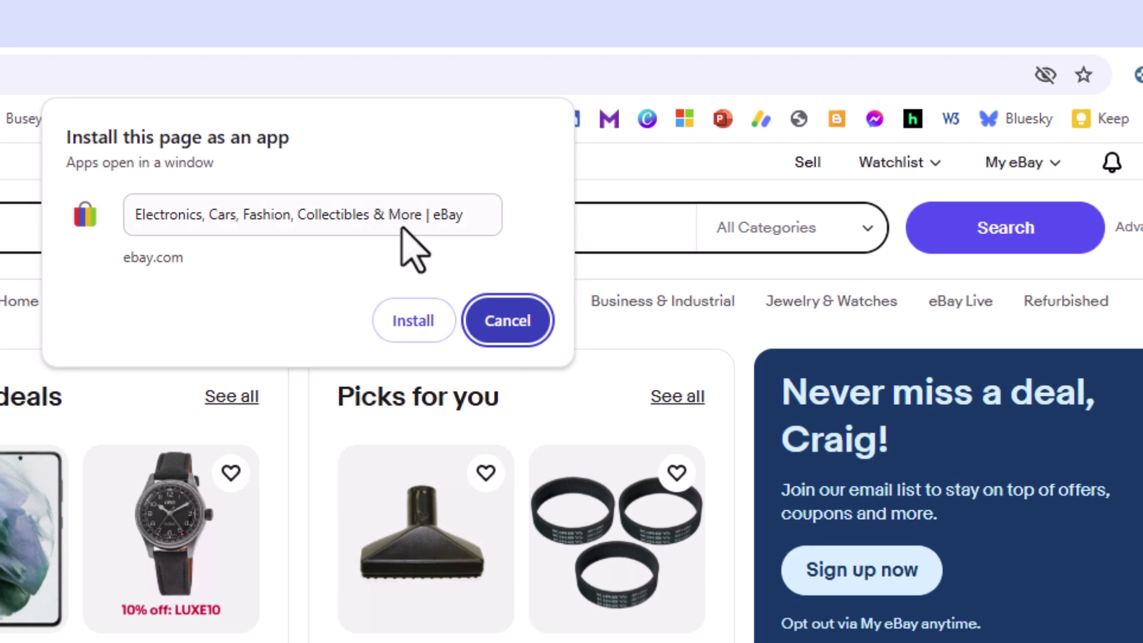
Step: Shorten the proposed app name to eBay, and cancel the installation, leaving the Chrome window minimized
click(430, 219)
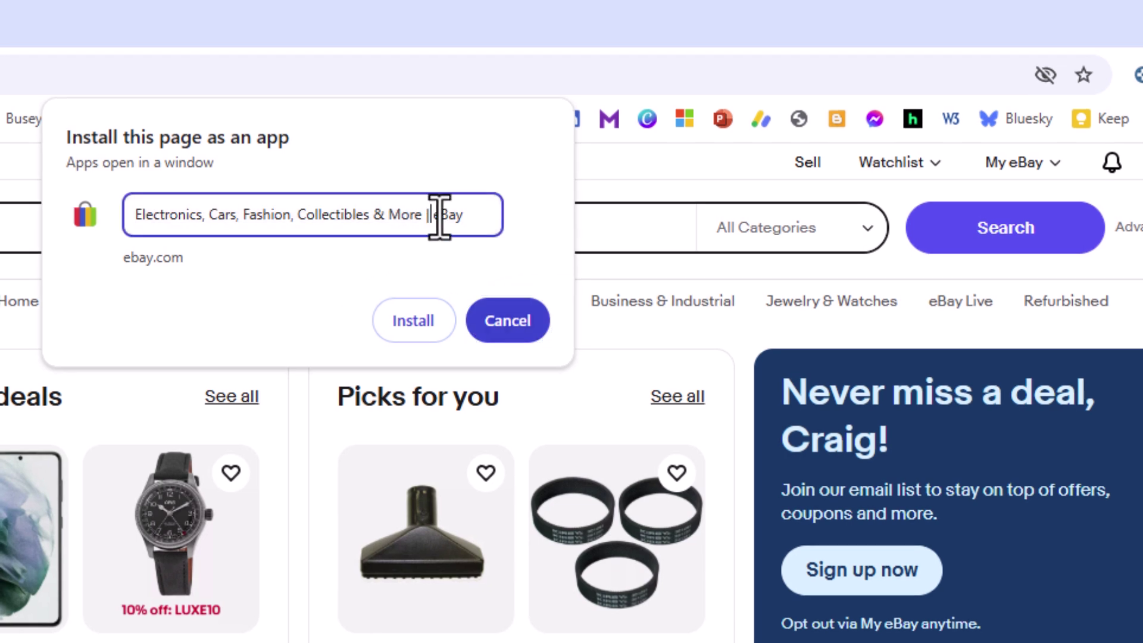
key(BackSpace)
key(BackSpace)
key(BackSpace)
key(BackSpace)
key(BackSpace)
key(BackSpace)
key(BackSpace)
key(BackSpace)
key(BackSpace)
key(BackSpace)
key(BackSpace)
key(BackSpace)
key(BackSpace)
key(BackSpace)
key(BackSpace)
key(BackSpace)
key(BackSpace)
key(BackSpace)
key(BackSpace)
key(BackSpace)
key(BackSpace)
key(BackSpace)
key(BackSpace)
key(BackSpace)
key(BackSpace)
key(BackSpace)
key(BackSpace)
key(BackSpace)
key(BackSpace)
key(BackSpace)
key(BackSpace)
key(BackSpace)
key(BackSpace)
key(BackSpace)
key(BackSpace)
key(BackSpace)
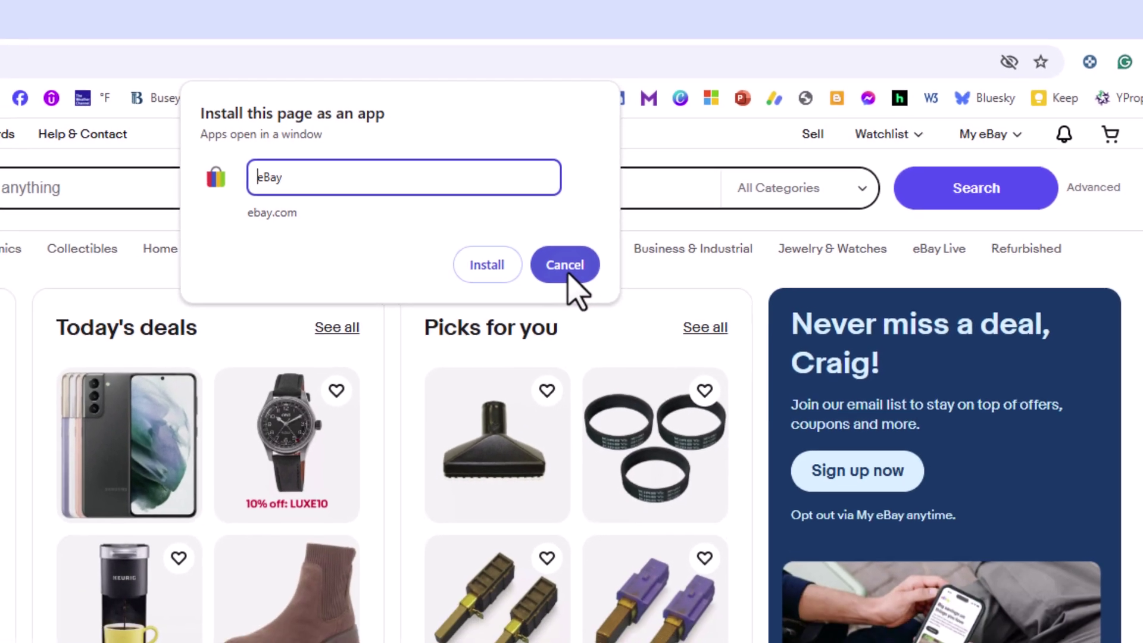
click(517, 316)
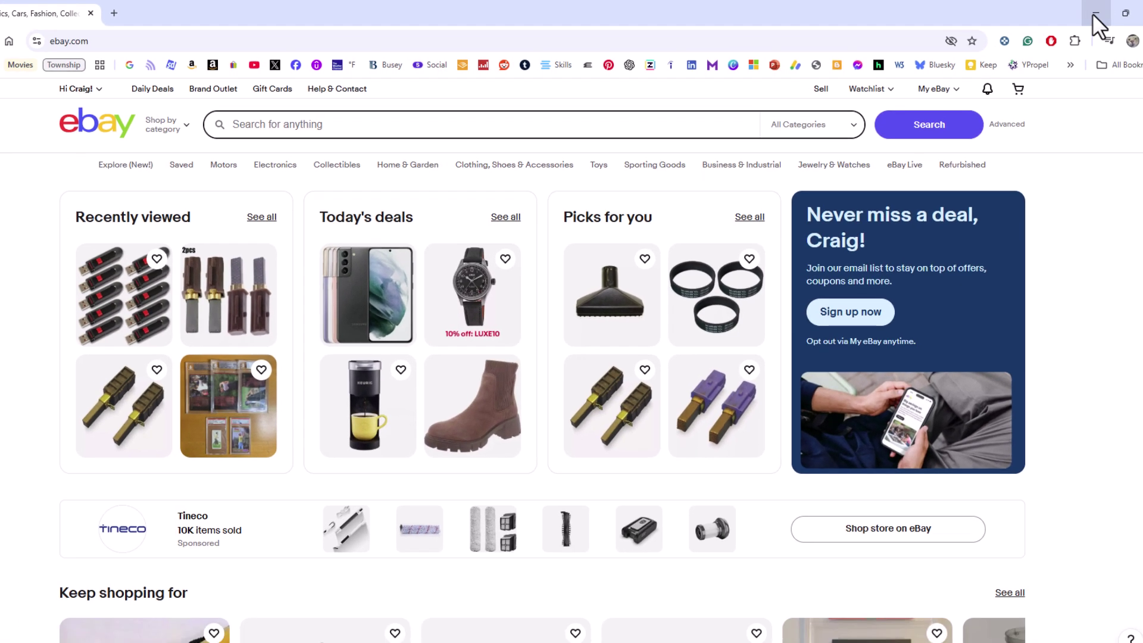
click(1127, 14)
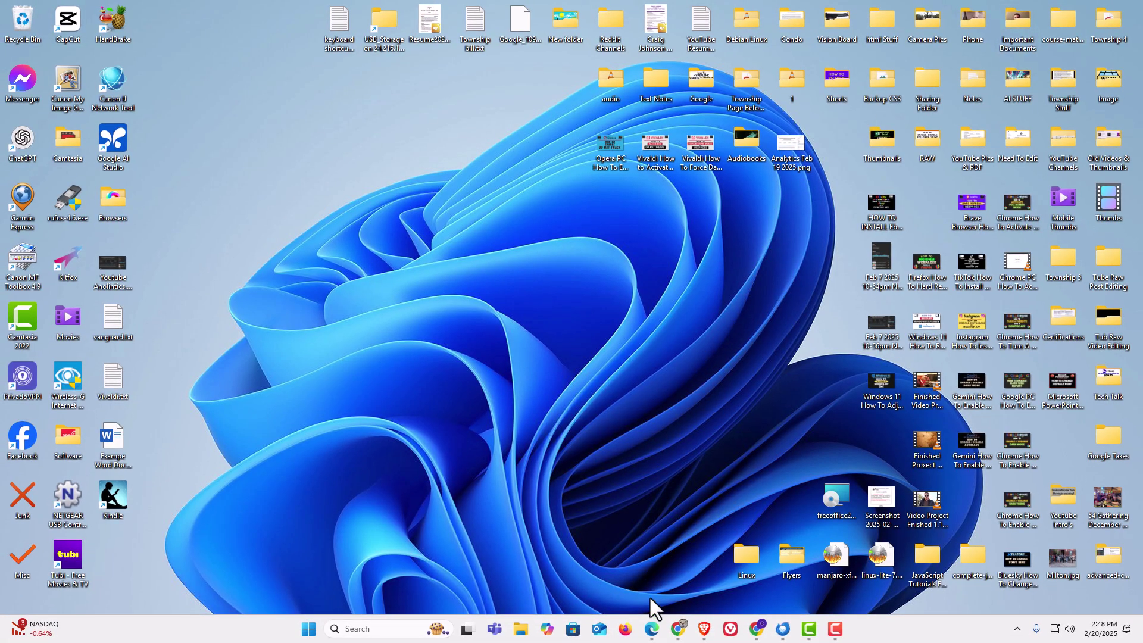
Step: Switch to the eBay page in Microsoft Edge and start installing the site as an app
mouse_move(652, 629)
click(704, 542)
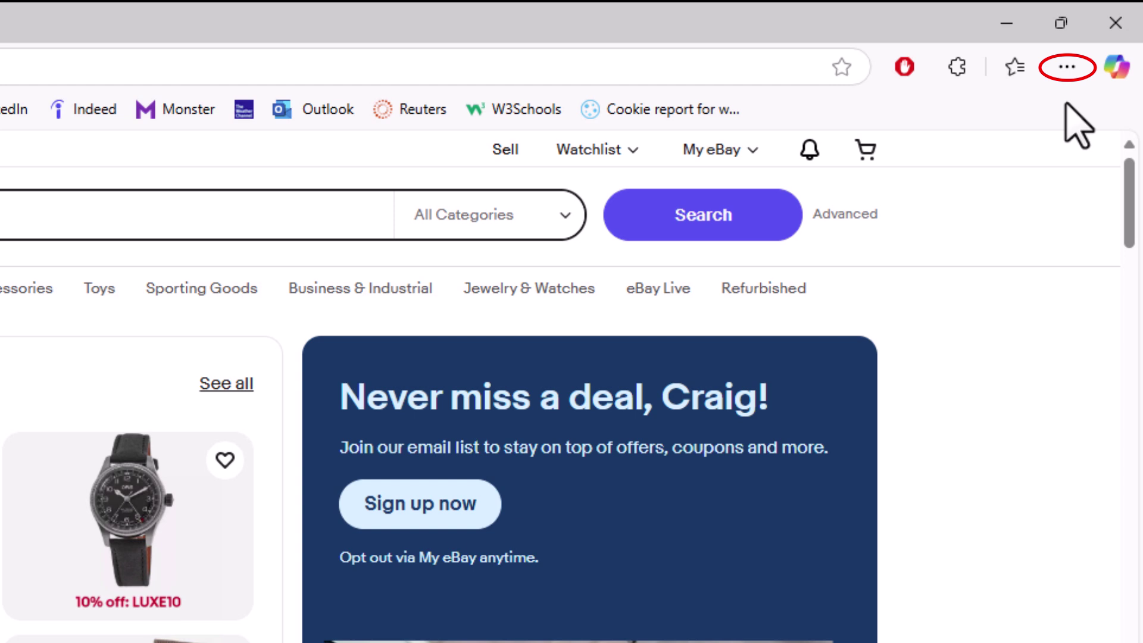
click(1067, 67)
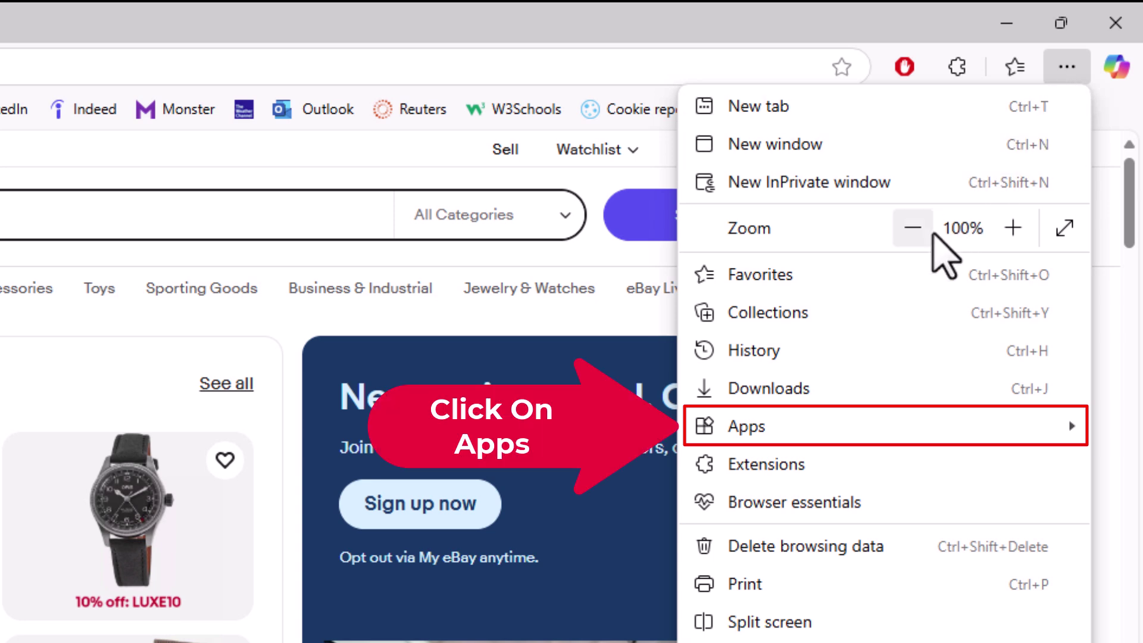
click(822, 427)
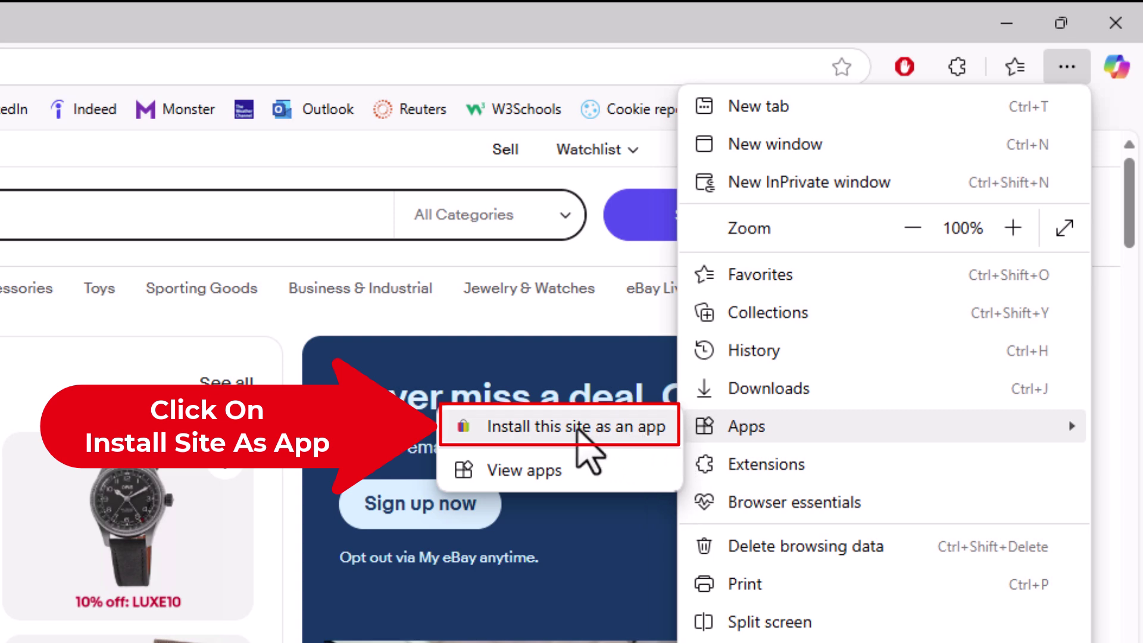
click(574, 427)
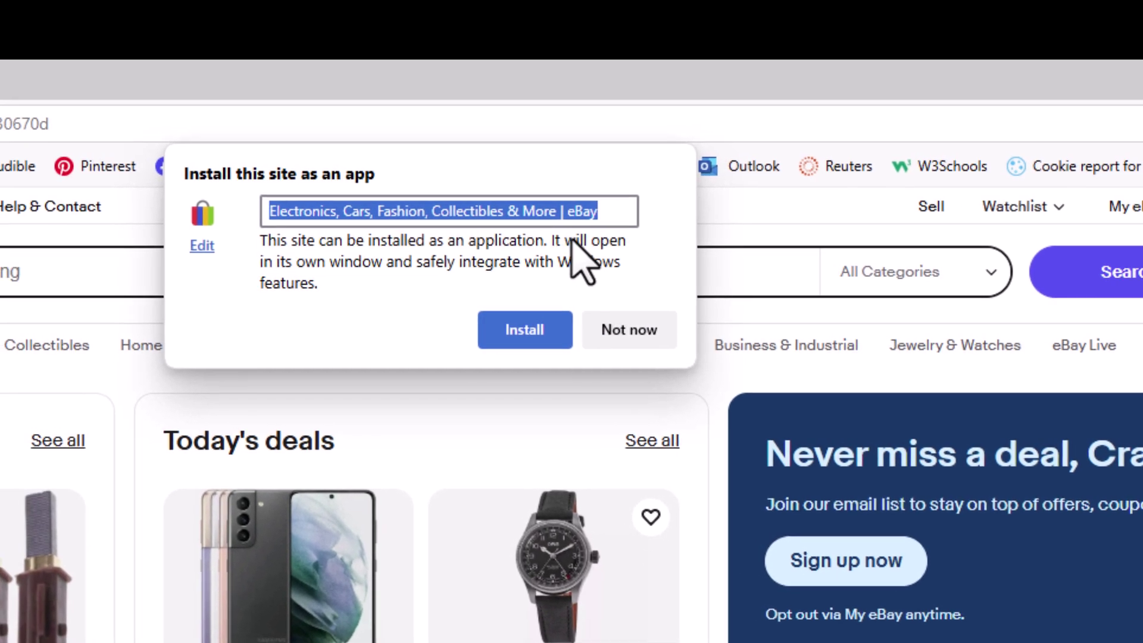
Step: Shorten the app name to eBay and install the site
click(507, 201)
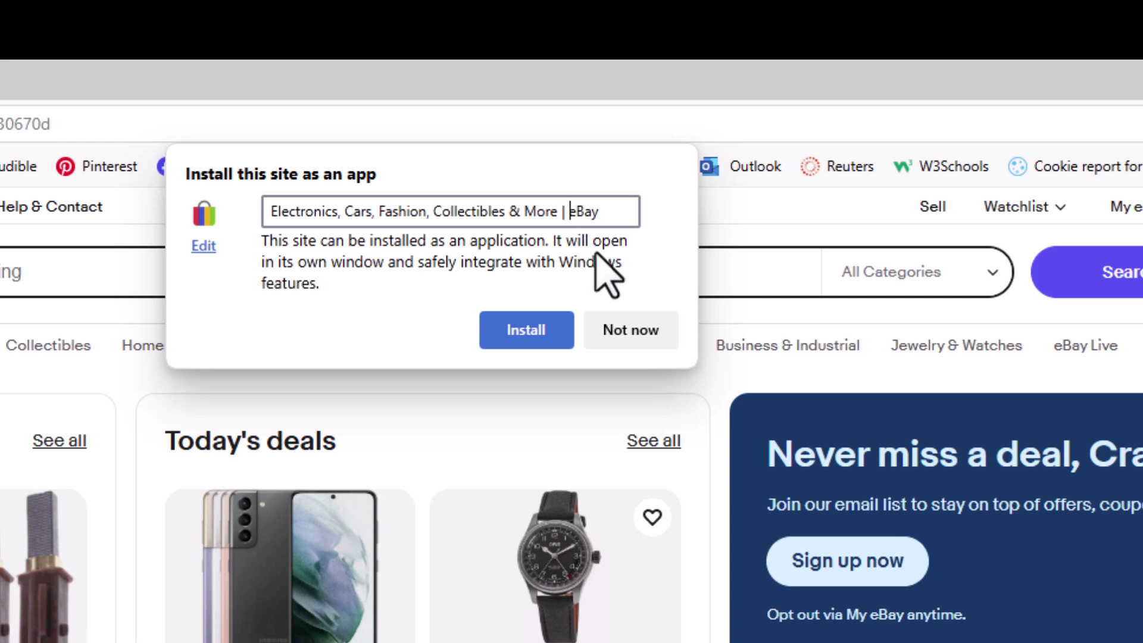
key(BackSpace)
key(BackSpace)
key(BackSpace)
key(BackSpace)
key(BackSpace)
key(BackSpace)
key(BackSpace)
key(BackSpace)
key(BackSpace)
key(BackSpace)
key(BackSpace)
key(BackSpace)
key(BackSpace)
key(BackSpace)
key(BackSpace)
key(BackSpace)
key(BackSpace)
key(BackSpace)
key(BackSpace)
key(BackSpace)
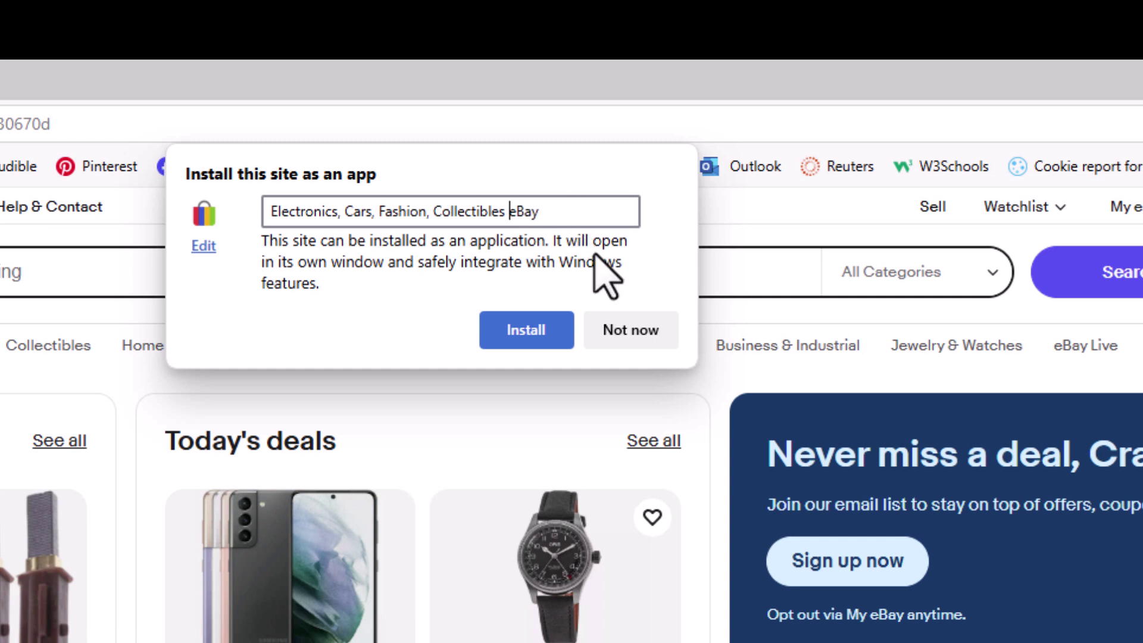
key(BackSpace)
key(BackSpace)
key(BackSpace)
key(BackSpace)
key(BackSpace)
key(BackSpace)
key(BackSpace)
key(BackSpace)
key(BackSpace)
key(BackSpace)
key(BackSpace)
key(BackSpace)
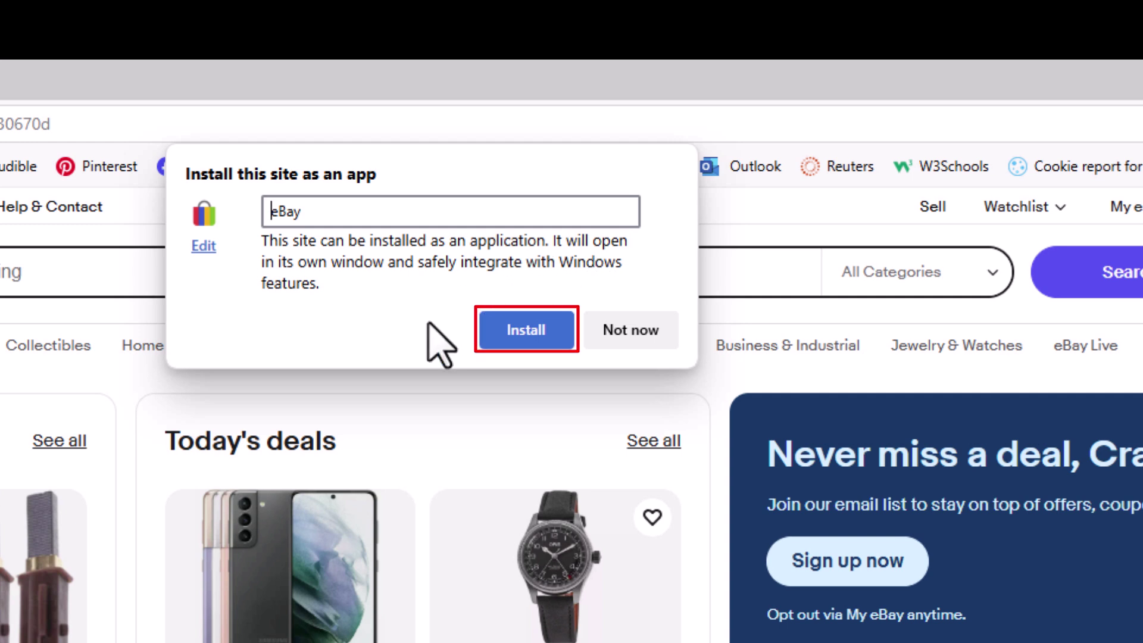
click(520, 334)
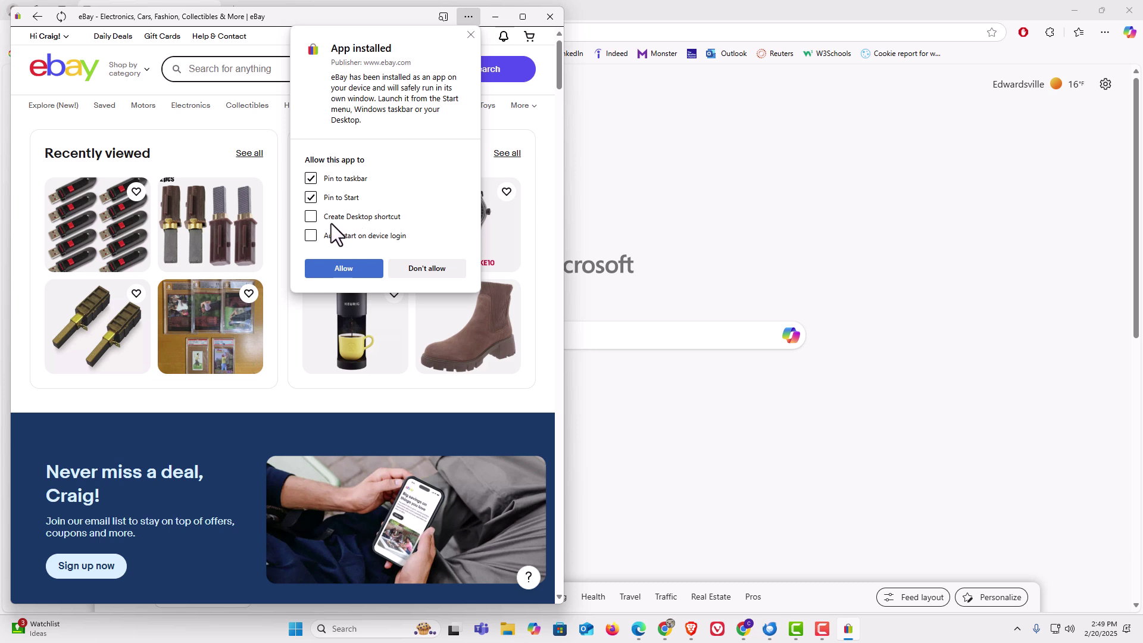
Step: Allow the installed app to create a desktop shortcut only, without pinning it to the taskbar or Start
click(311, 218)
click(311, 197)
click(310, 180)
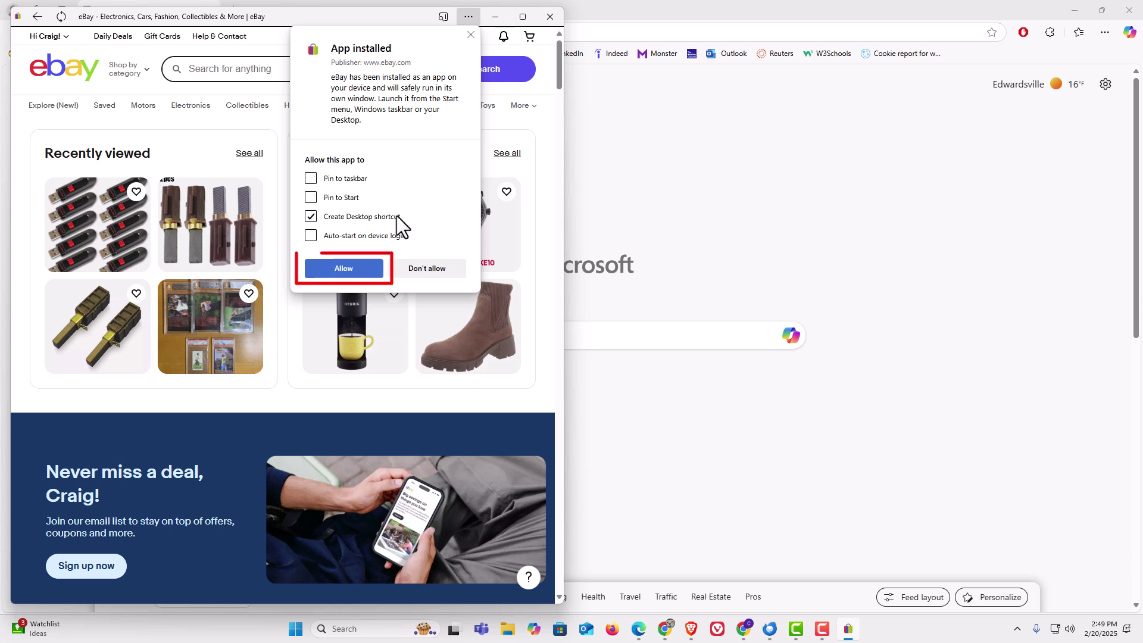
click(376, 267)
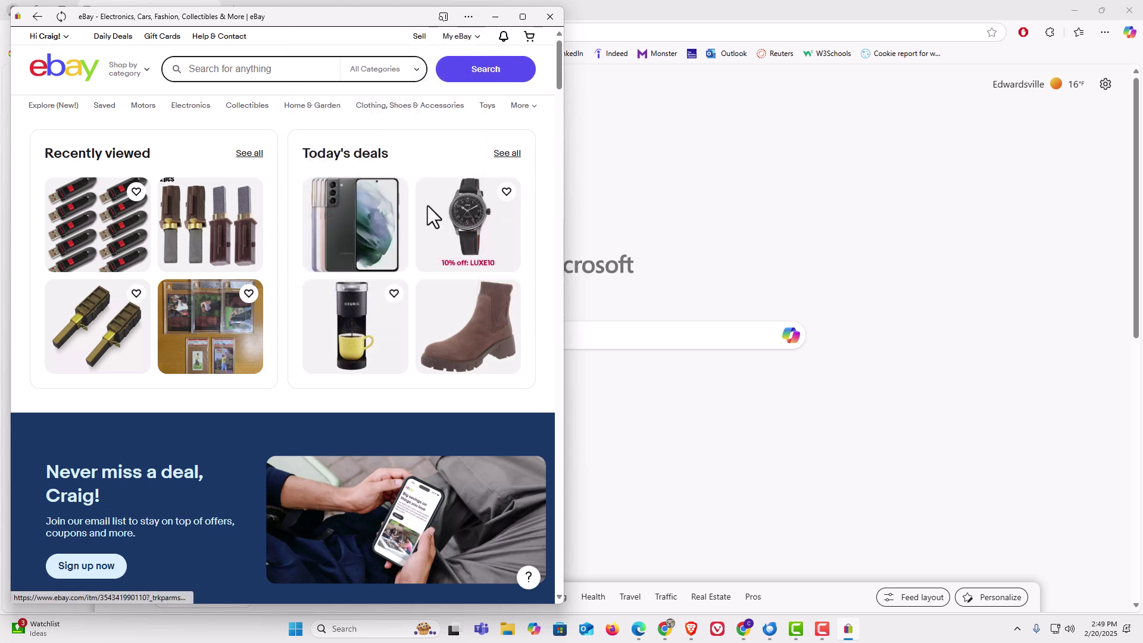
Step: Maximize the eBay app window, and close it and minimize the Edge browser to reveal the desktop
click(524, 17)
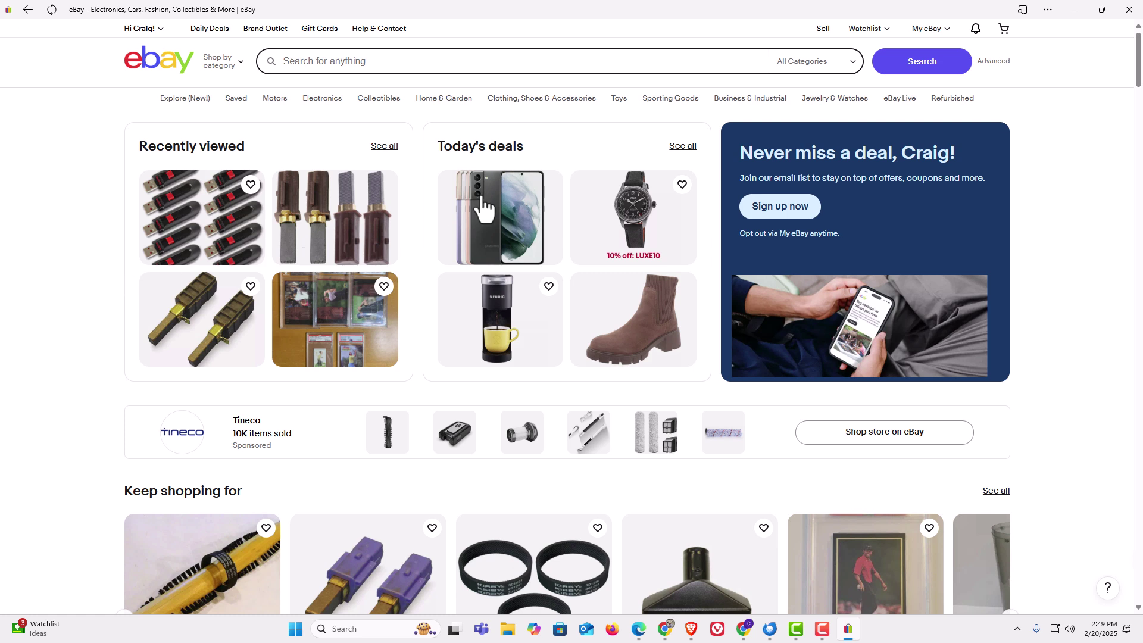
click(1129, 12)
click(1075, 9)
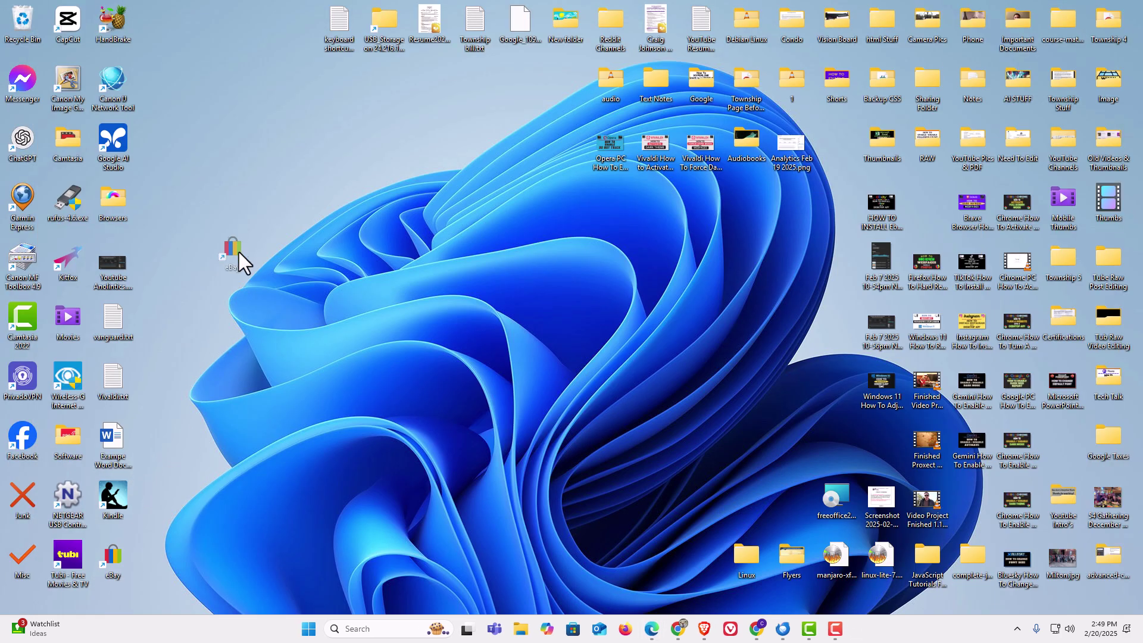
Step: Move the eBay shortcut to an empty desktop area, and launch the app from it to check the page before closing it
drag(245, 217, 250, 225)
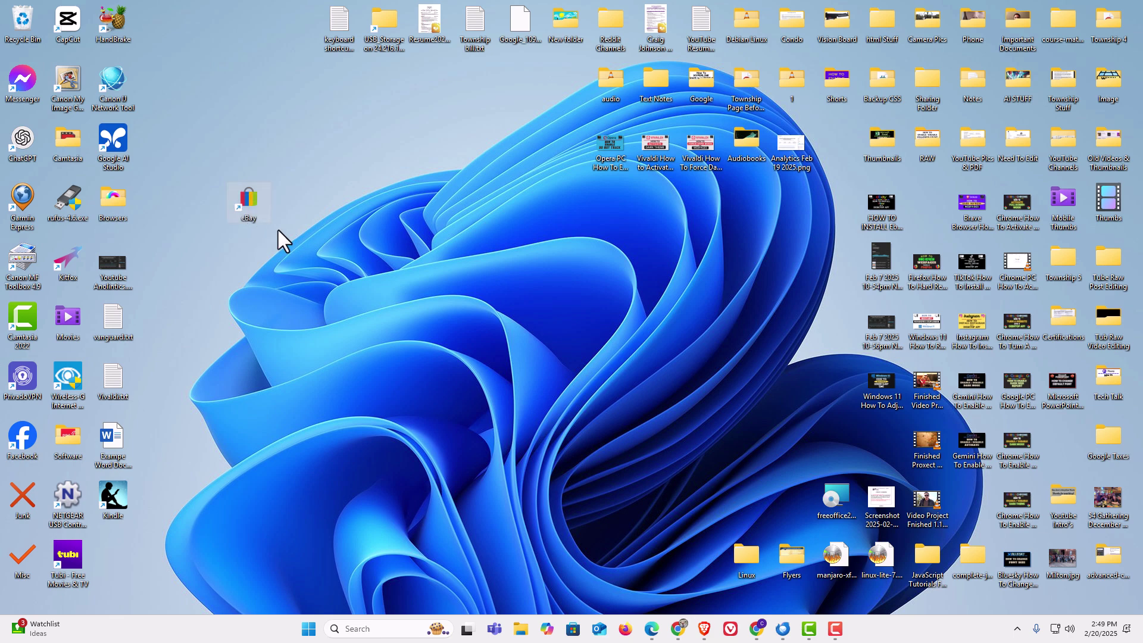
double_click(254, 204)
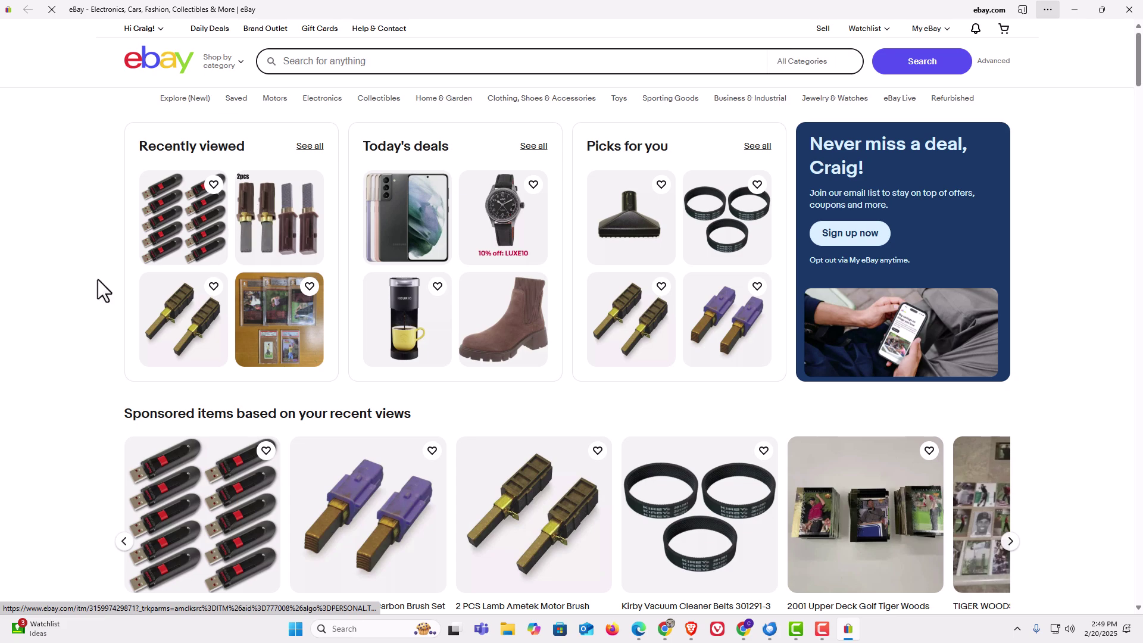
scroll(97, 281, down, 5)
scroll(95, 281, up, 6)
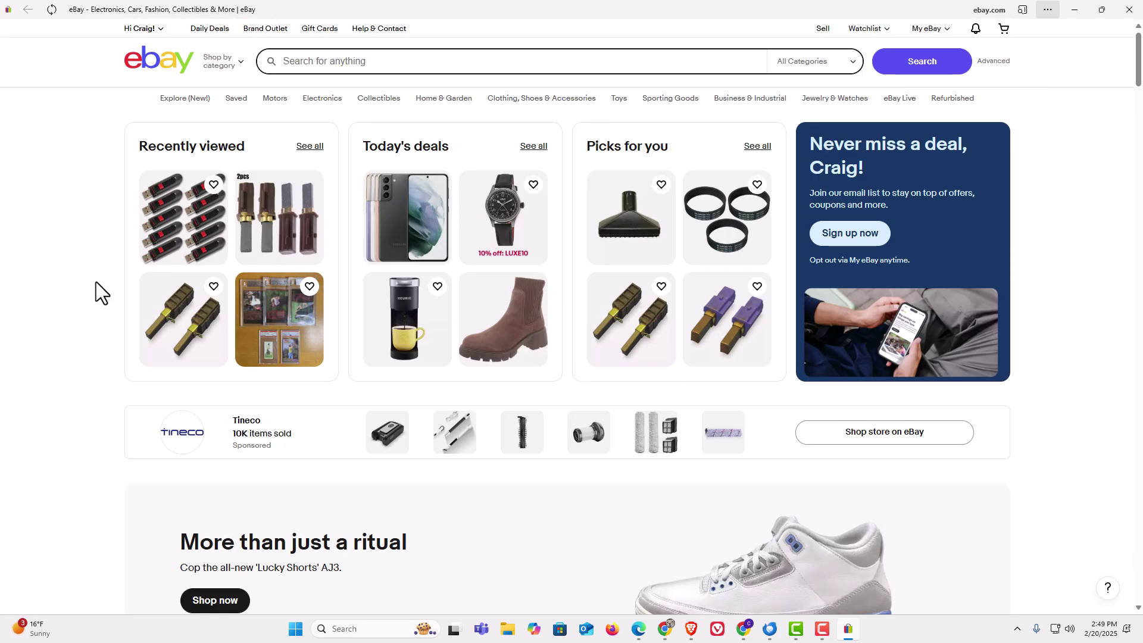
click(1130, 9)
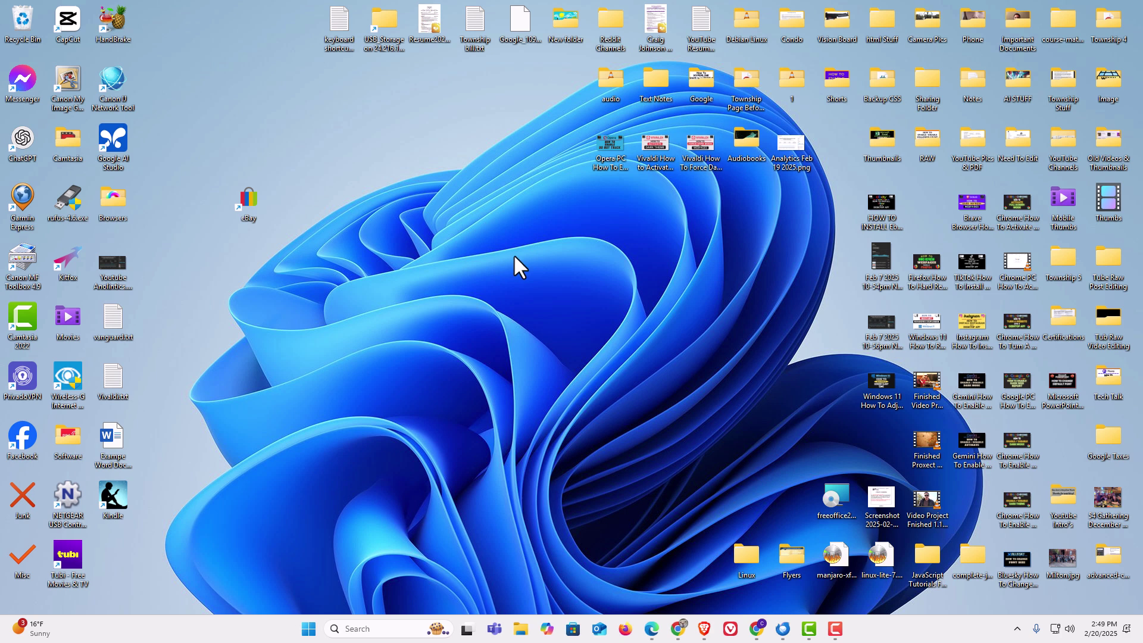